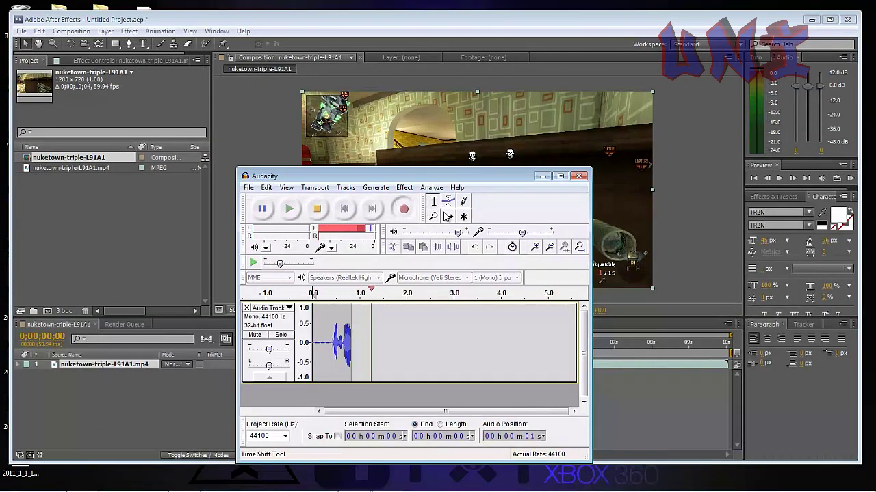
# Step: Minimize the Audacity recorder window so the After Effects composition shows
pyautogui.click(541, 177)
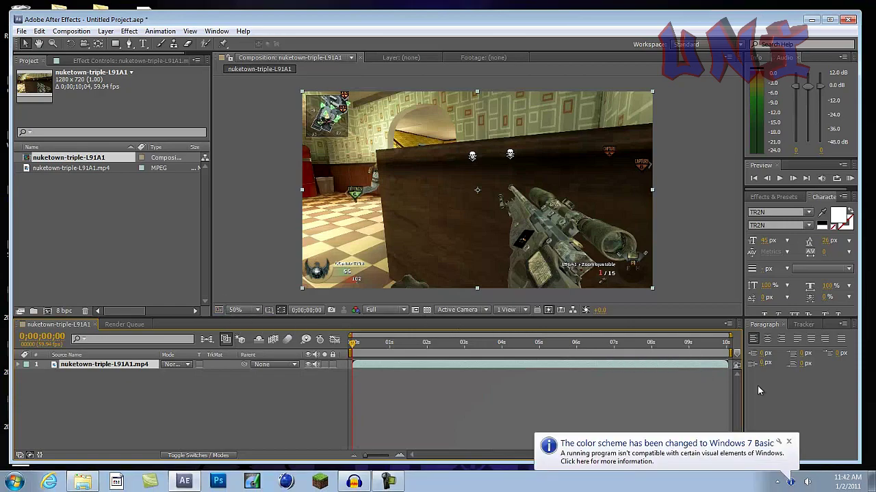
# Step: Dismiss the color scheme notification and duplicate the nuketown-triple-L91A1.mp4 layer
pyautogui.click(788, 443)
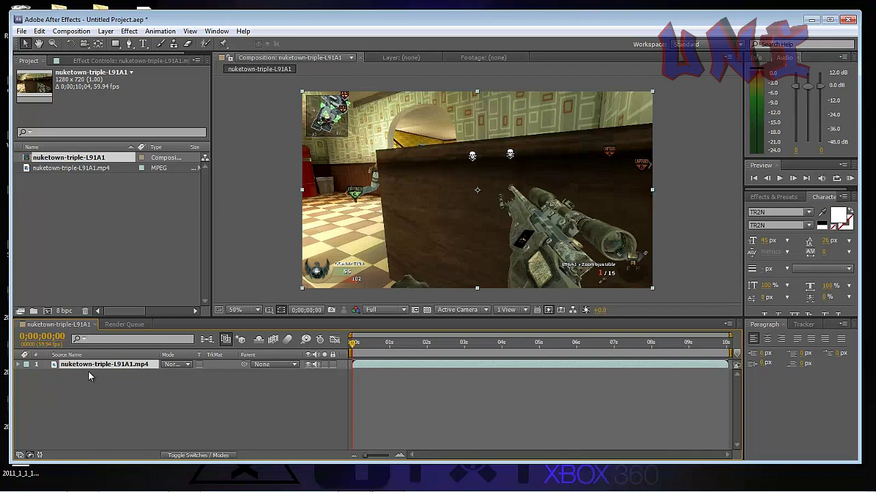
pyautogui.hotkey('ctrl', 'd')
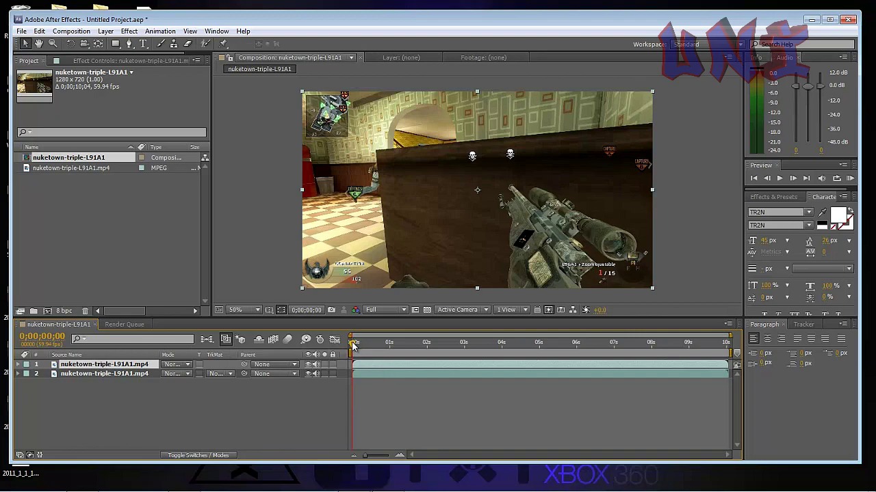
# Step: Scrub the current time to 0;00;04;22, where the sniper scope fills the frame
pyautogui.moveTo(354, 342); pyautogui.dragTo(517, 360)
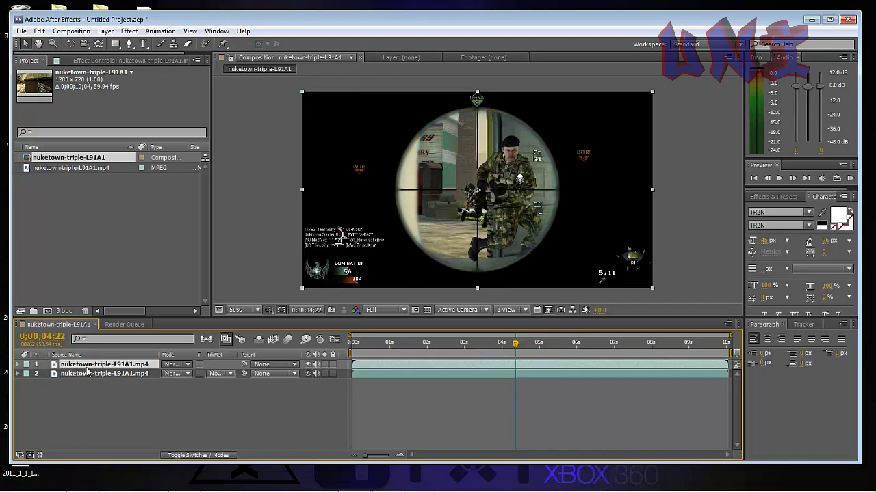
# Step: Apply the Distort > CC Lens effect to the top gameplay layer
pyautogui.click(129, 31)
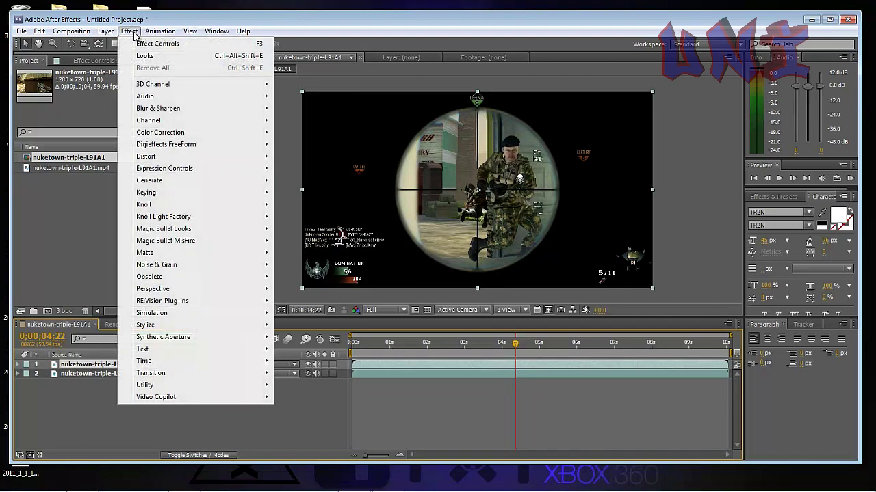
pyautogui.moveTo(171, 156)
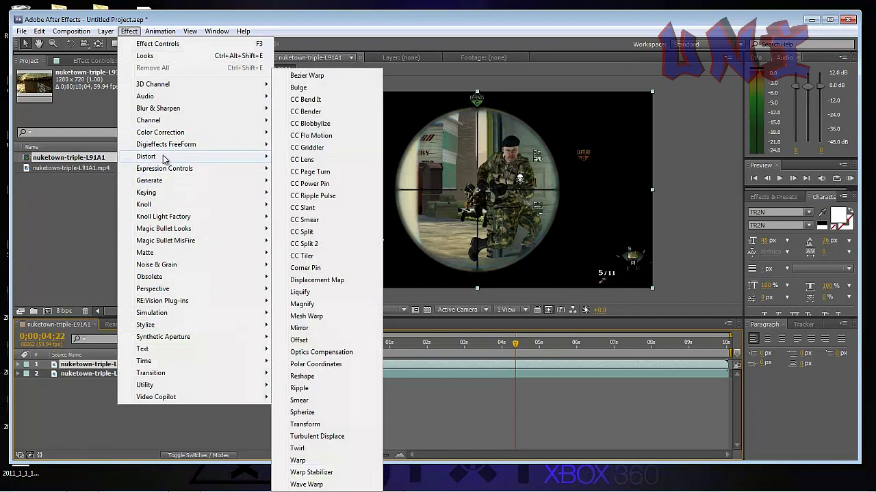
pyautogui.click(298, 160)
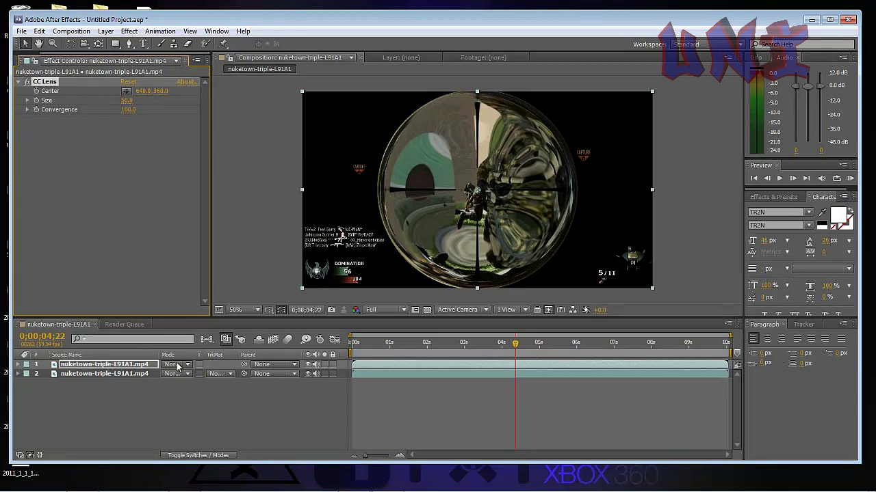
# Step: Reveal the CC Lens properties and set a starting Size keyframe of 0 at 4;22
pyautogui.click(18, 364)
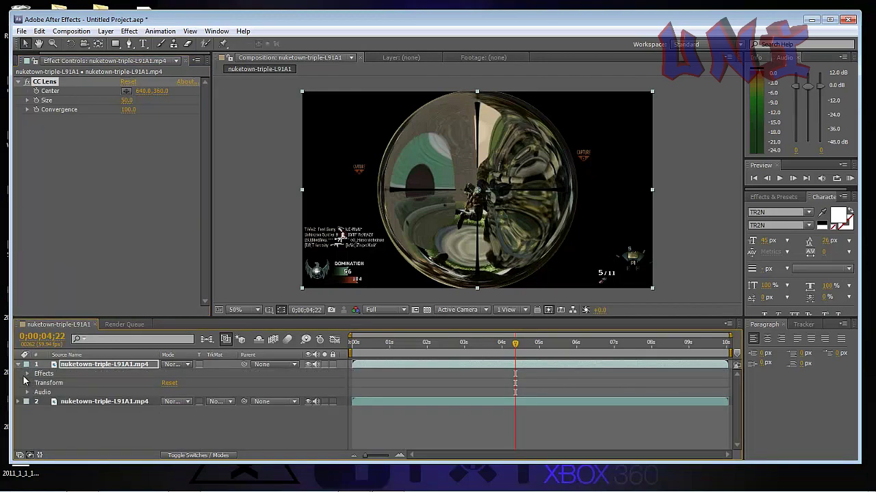
pyautogui.click(27, 374)
pyautogui.click(37, 384)
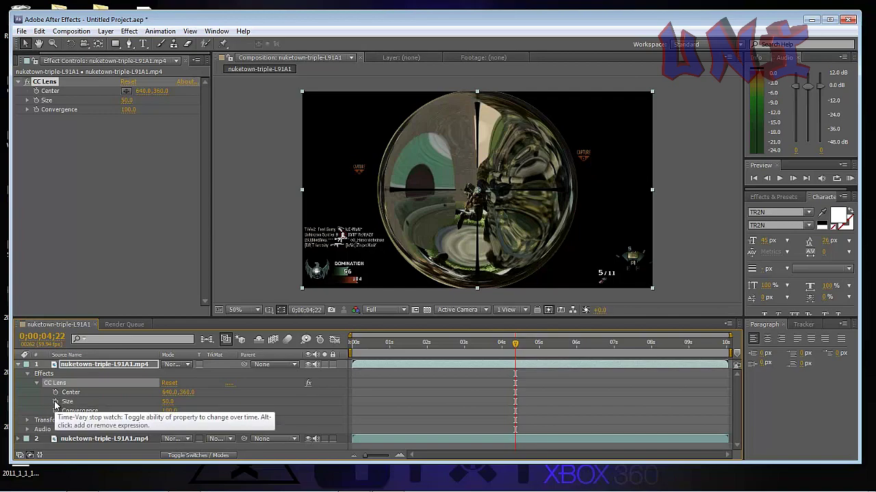
pyautogui.click(56, 402)
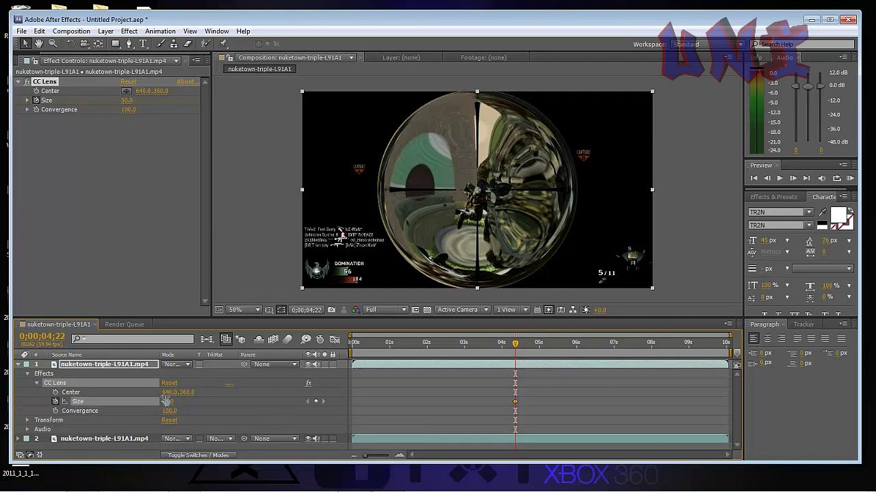
pyautogui.click(167, 402)
pyautogui.write('0')
pyautogui.press('Return')
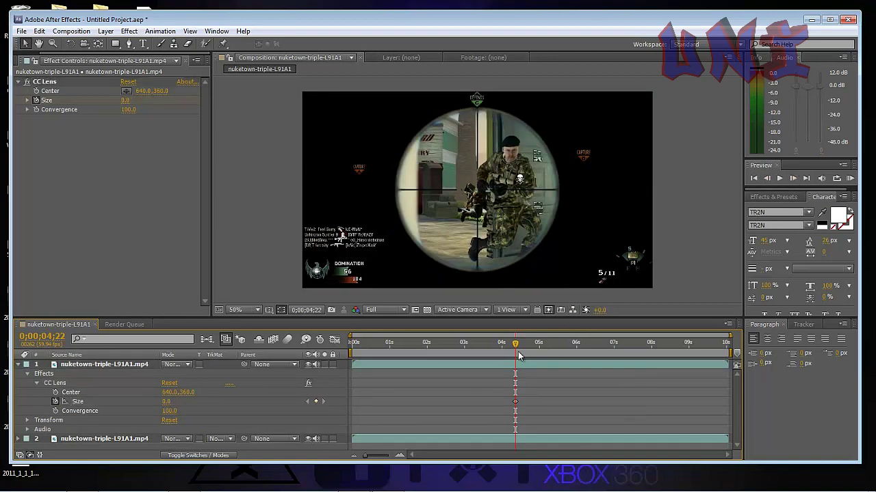
# Step: Add a second CC Lens Size keyframe of 500 at about 4;39
pyautogui.moveTo(517, 344); pyautogui.dragTo(524, 340)
pyautogui.click(165, 402)
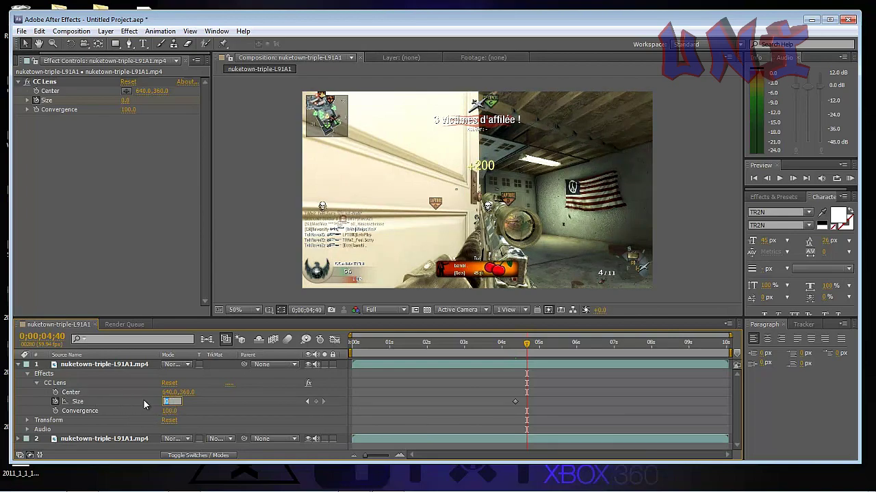
pyautogui.write('500')
pyautogui.press('Return')
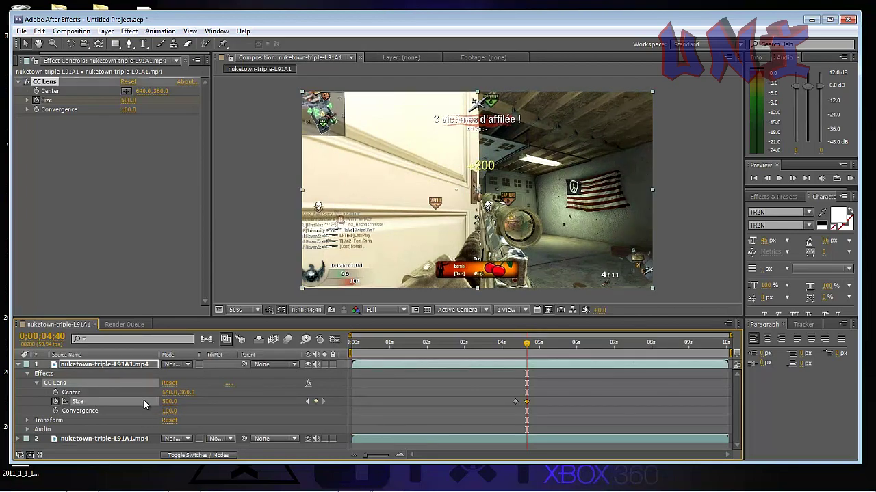
# Step: Scrub between the keyframes to preview the lens growing and select the ending keyframe
pyautogui.moveTo(526, 344); pyautogui.dragTo(510, 347)
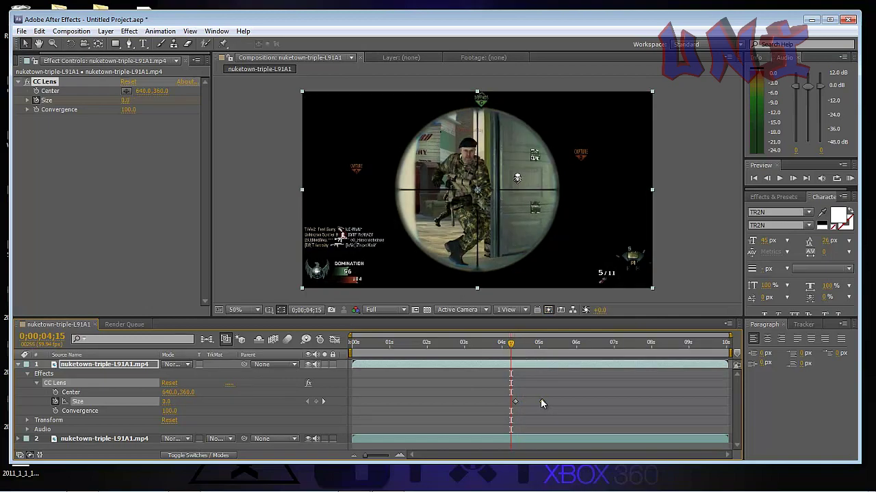
pyautogui.moveTo(511, 346)
pyautogui.mouseDown()
pyautogui.moveTo(525, 349)
pyautogui.moveTo(506, 348)
pyautogui.mouseUp()
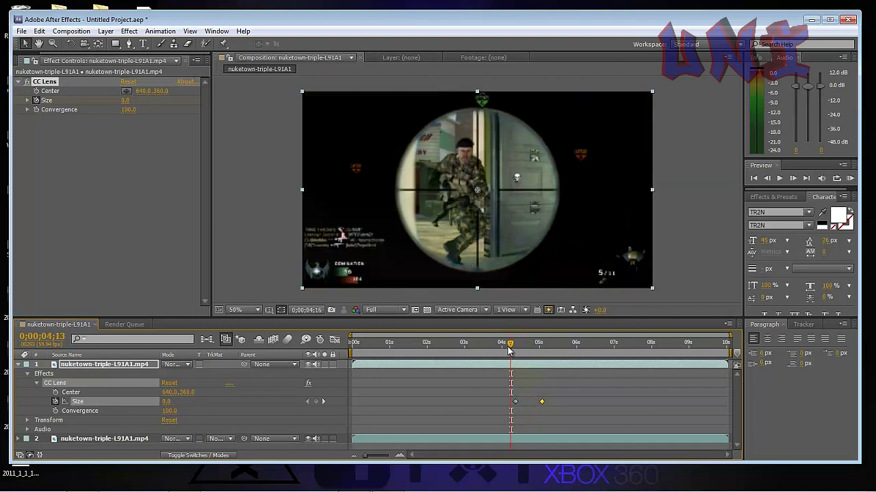
pyautogui.click(548, 402)
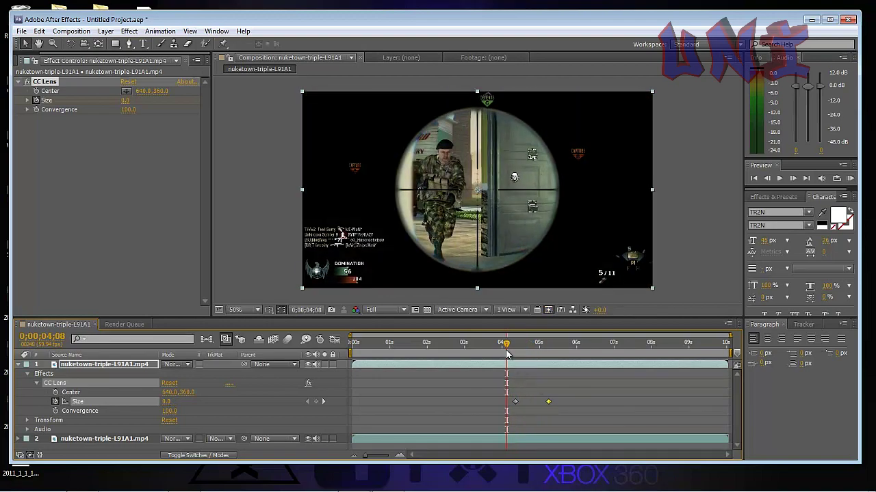
pyautogui.moveTo(506, 347); pyautogui.dragTo(524, 360)
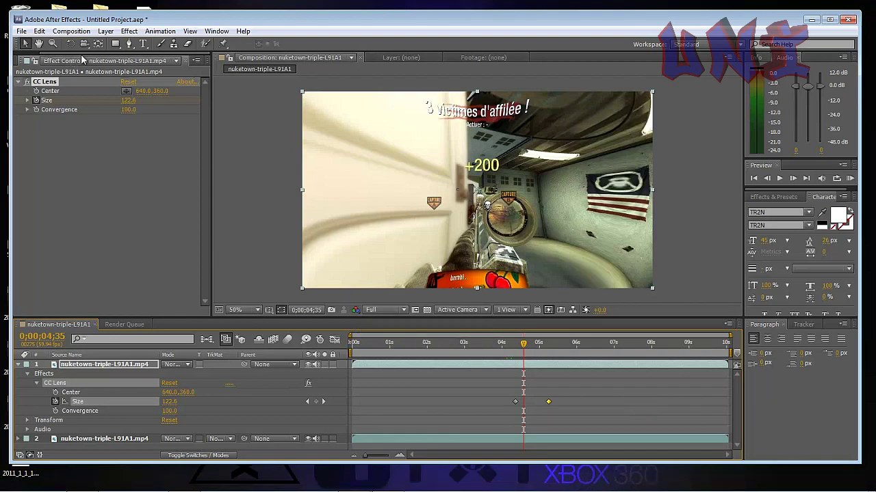
pyautogui.click(28, 375)
# Step: Collapse the top layer, apply Magic Bullet Looks to it, and launch LooksBuilder via Edit…
pyautogui.click(18, 365)
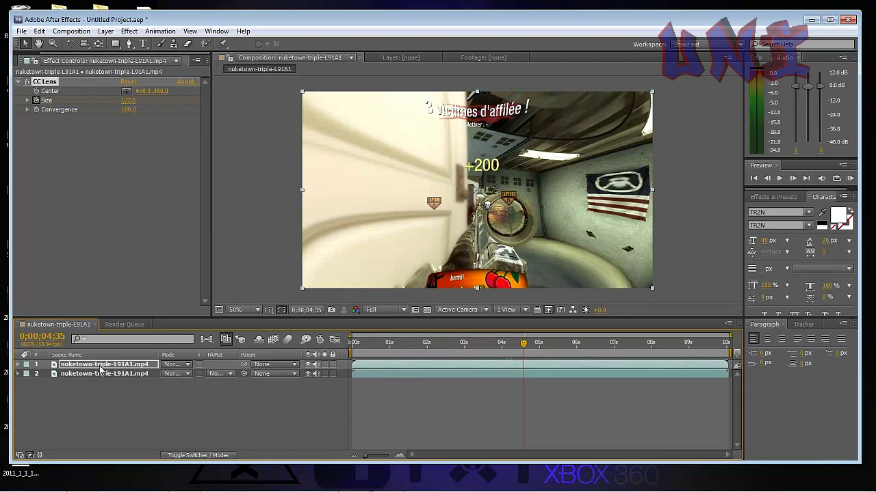
pyautogui.click(129, 31)
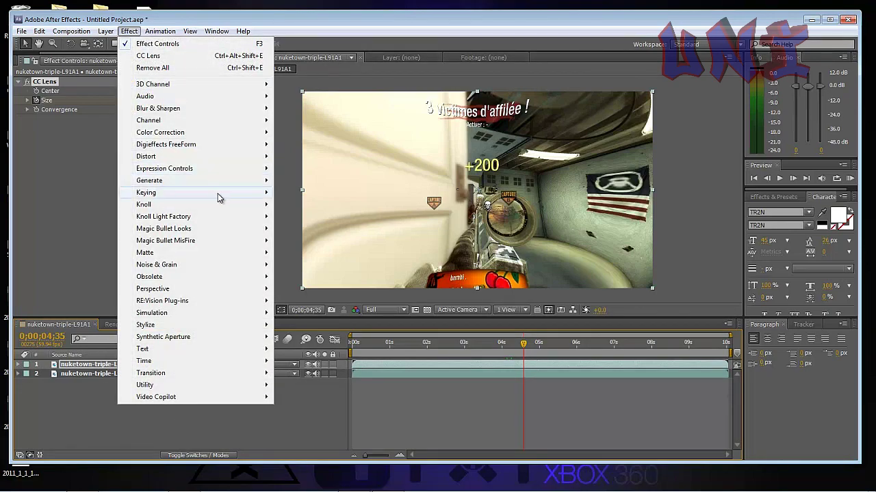
pyautogui.moveTo(195, 228)
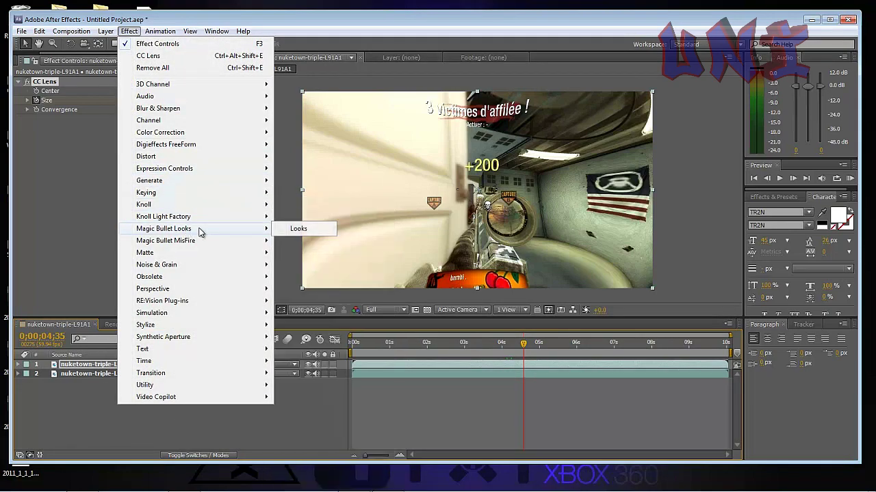
pyautogui.click(294, 229)
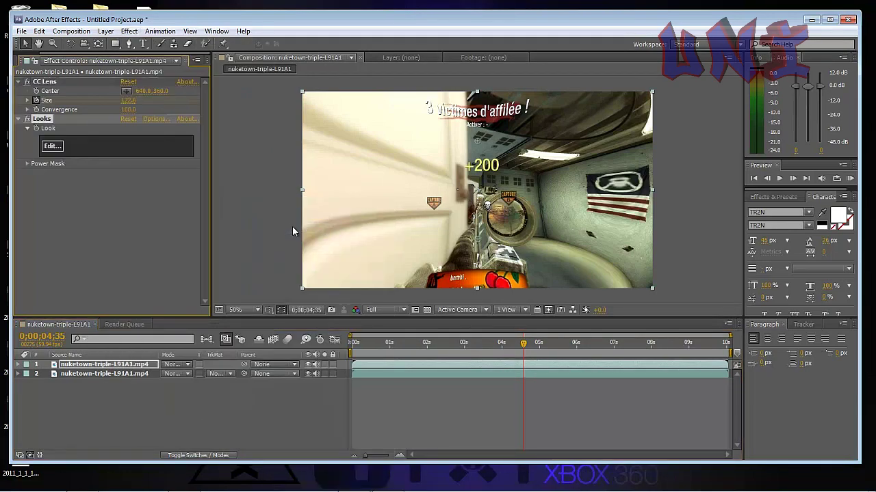
pyautogui.click(51, 147)
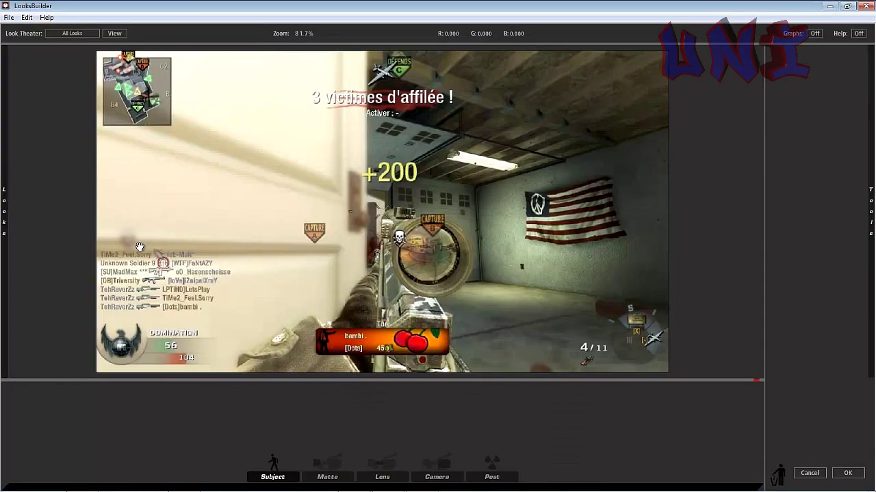
# Step: Preview and apply the Dare Zebo (149) look to the clip
pyautogui.moveTo(5, 211)
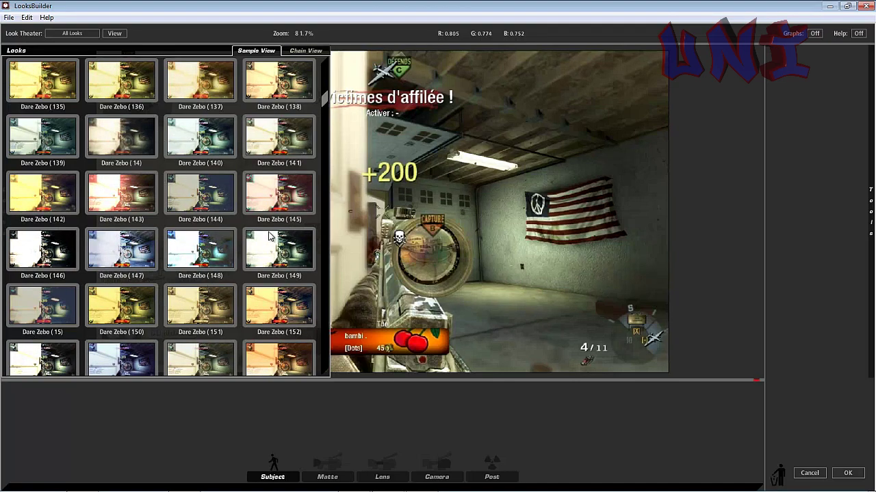
pyautogui.click(276, 260)
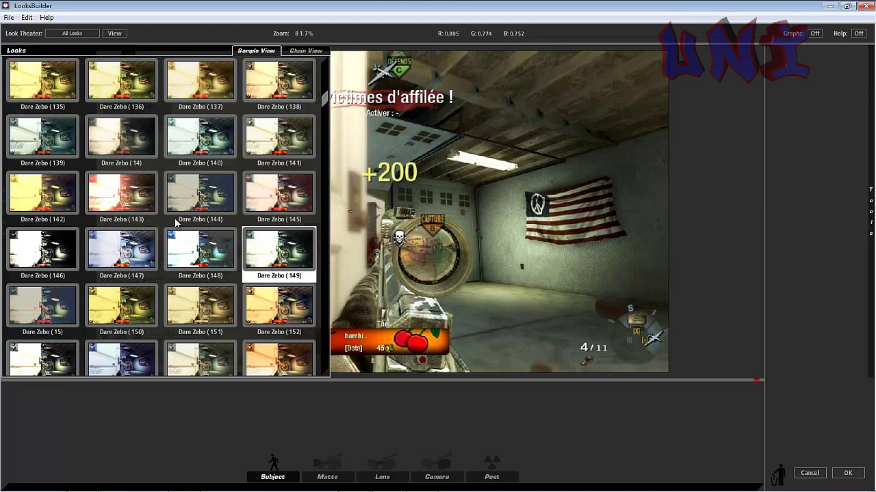
pyautogui.click(247, 272)
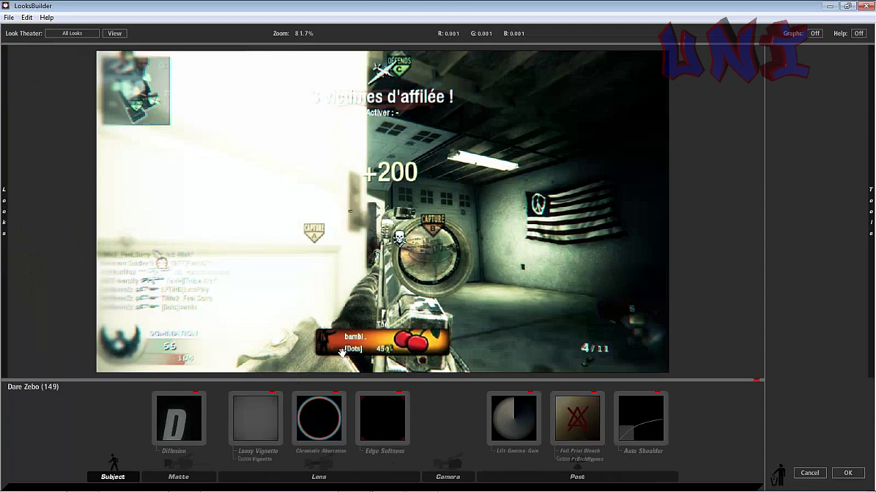
# Step: Try the Dare Zebo 129, 139, 144, 140, 154 and 153 looks
pyautogui.moveTo(2, 265)
pyautogui.scroll(-2, 123, 270)
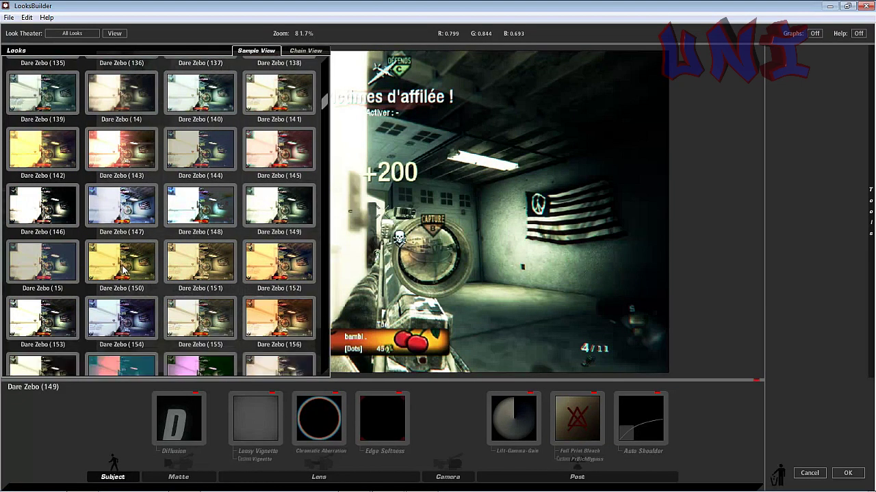
pyautogui.scroll(5, 123, 270)
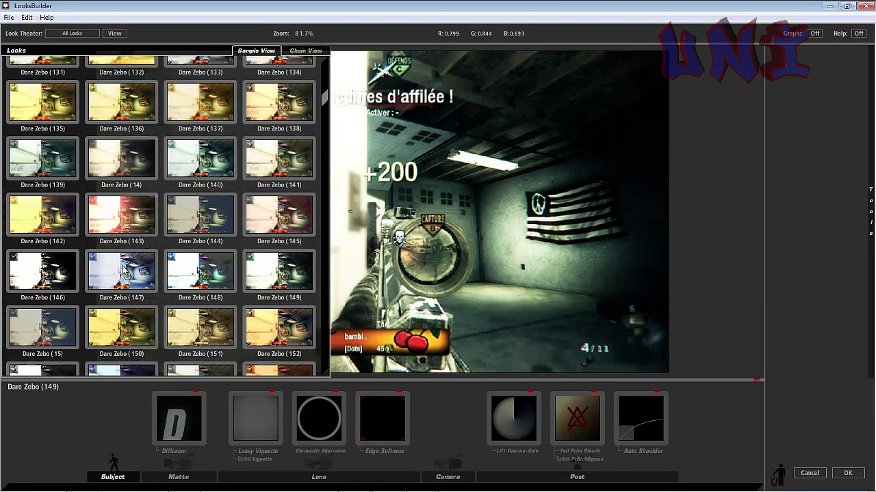
pyautogui.click(114, 140)
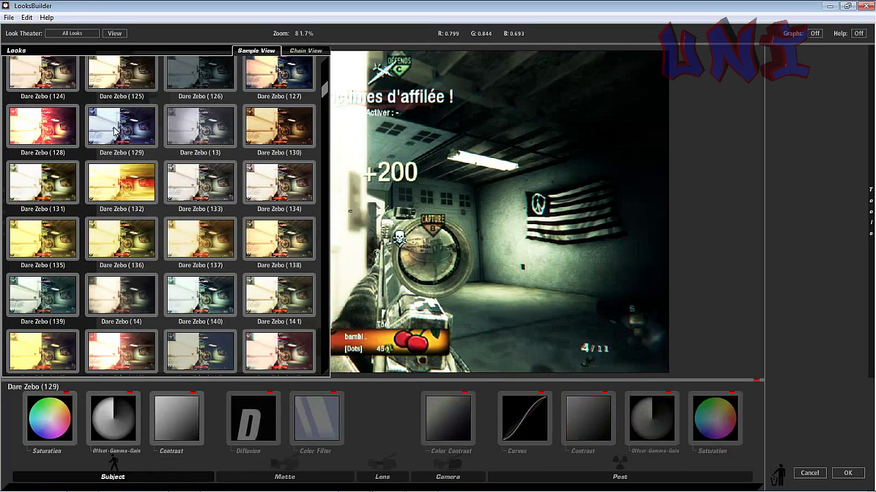
pyautogui.scroll(-2, 123, 232)
pyautogui.click(26, 225)
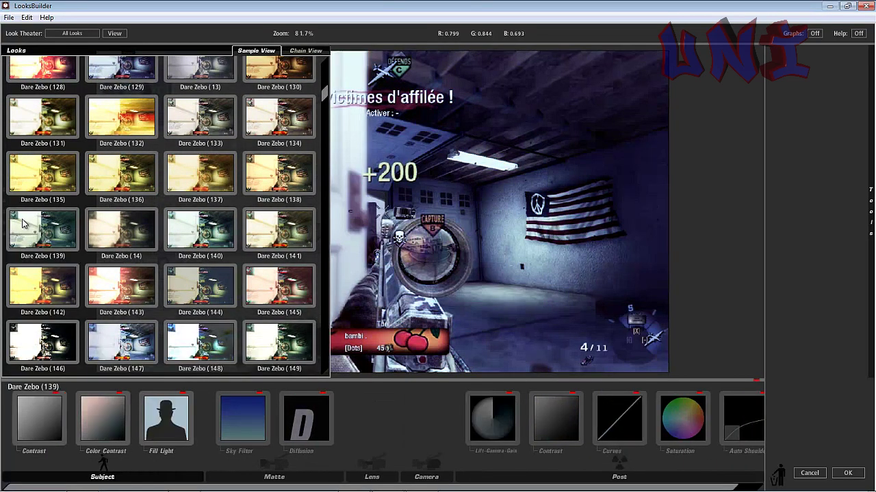
pyautogui.click(207, 301)
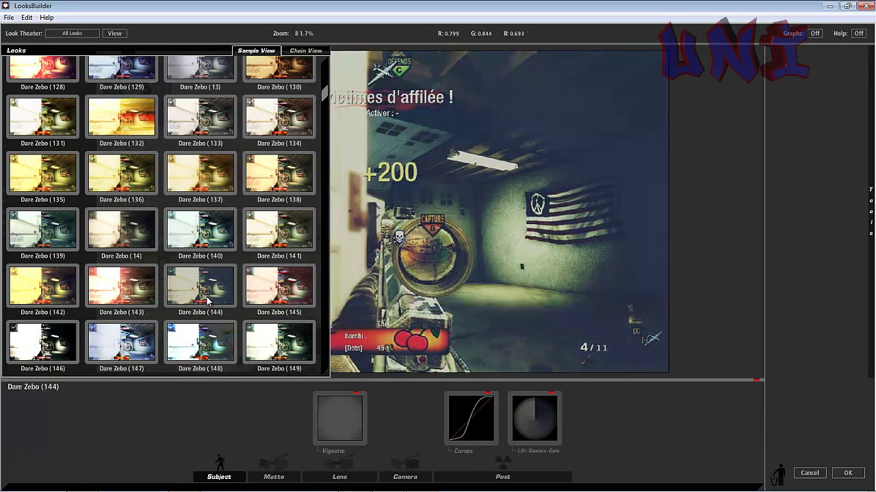
pyautogui.click(215, 250)
pyautogui.scroll(-3, 216, 253)
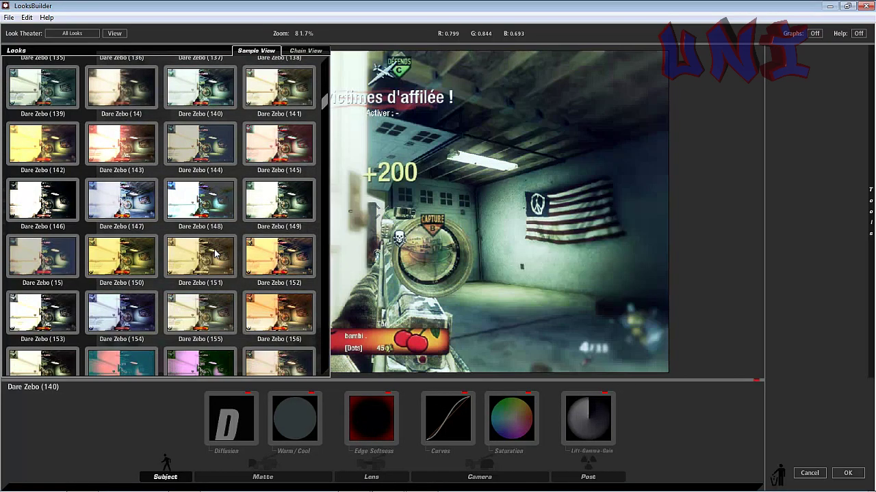
pyautogui.scroll(-1, 216, 253)
pyautogui.click(141, 283)
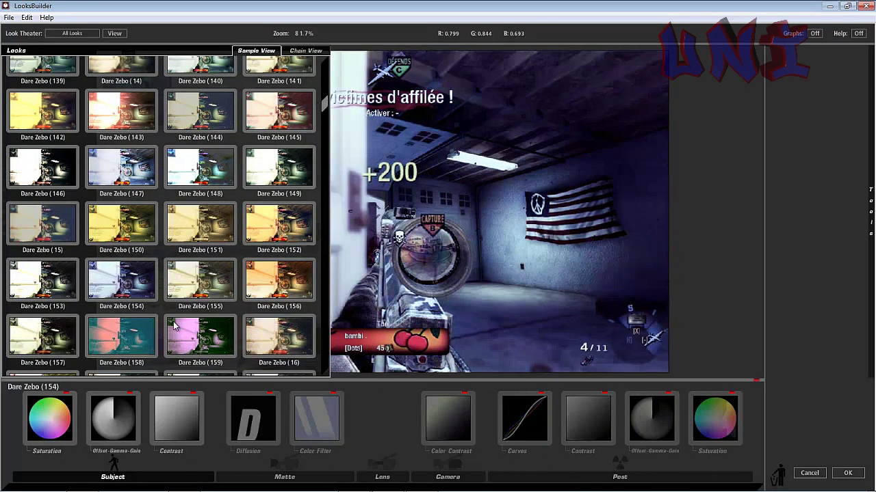
pyautogui.click(51, 281)
# Step: Try Dare Zebo (172), settle on Dare Zebo (176) and return to After Effects
pyautogui.scroll(-3, 216, 274)
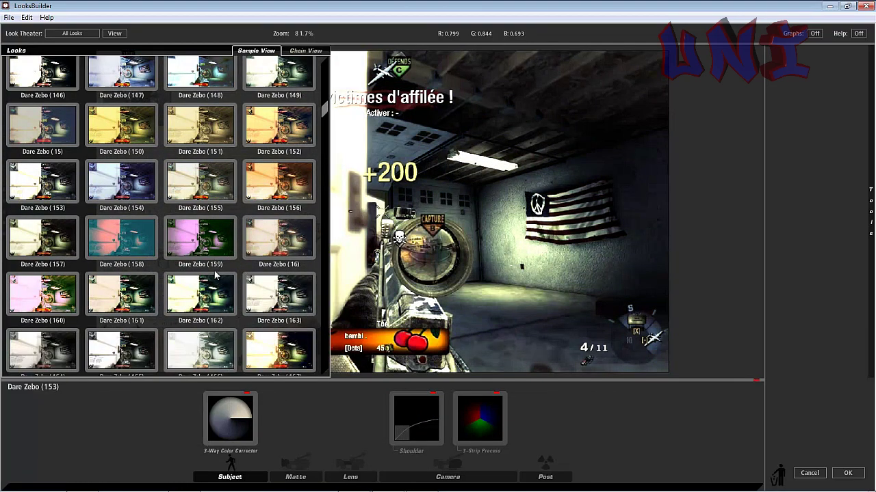
pyautogui.scroll(-1, 217, 274)
pyautogui.scroll(-1, 212, 274)
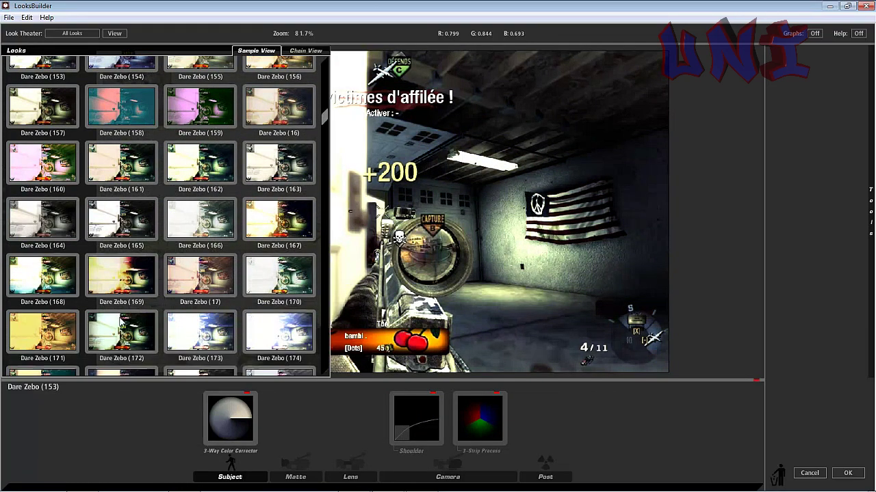
pyautogui.click(140, 333)
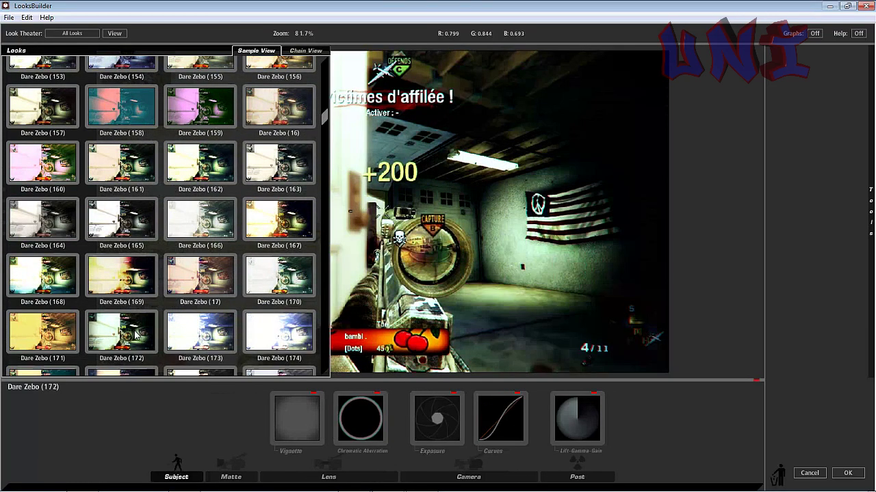
pyautogui.scroll(-1, 136, 332)
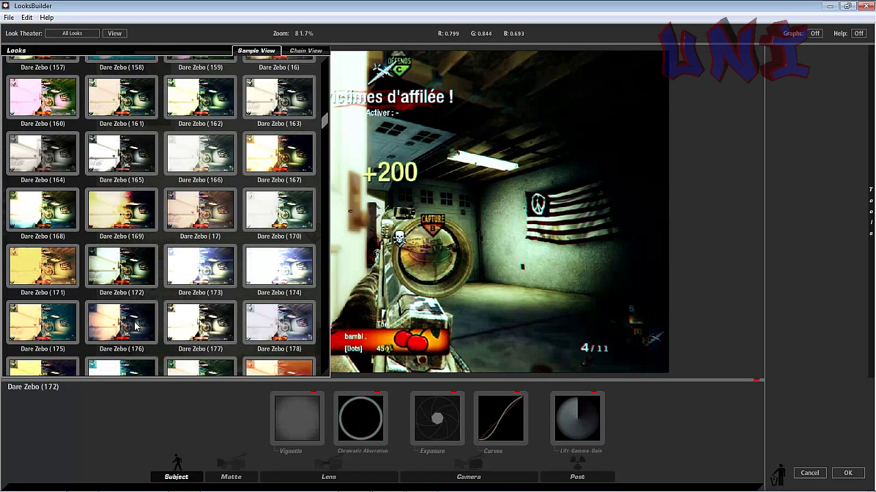
pyautogui.click(135, 327)
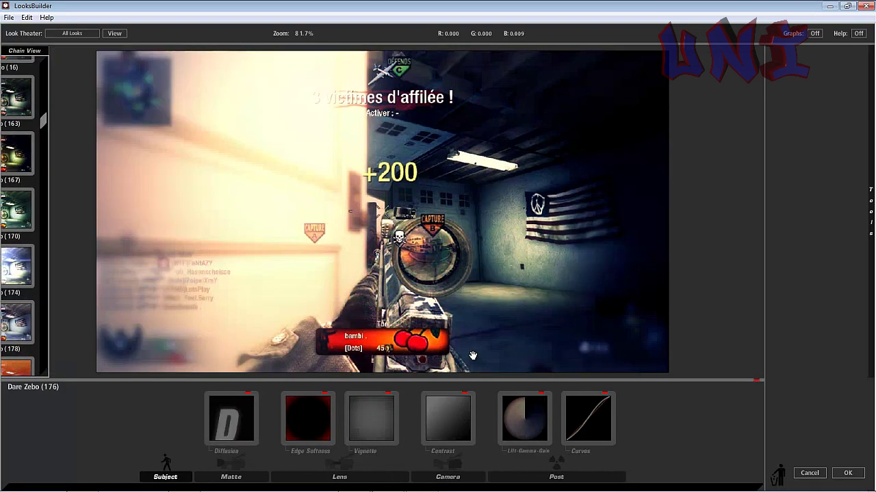
pyautogui.click(847, 474)
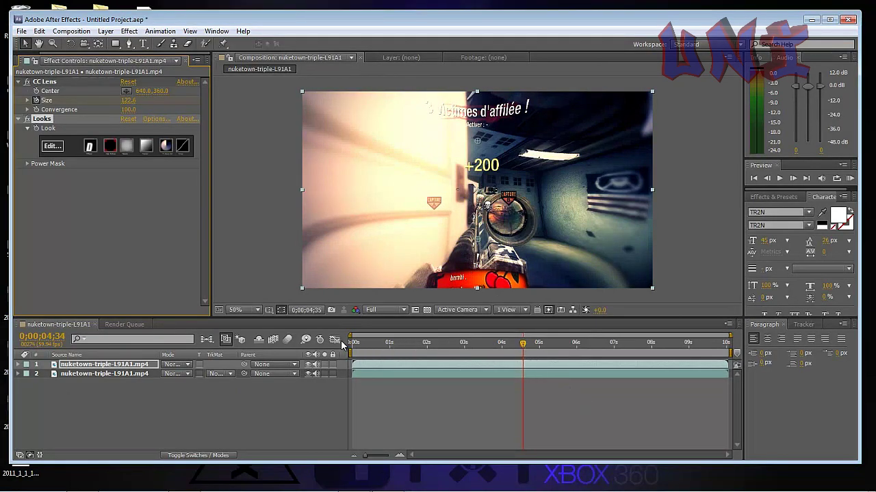
# Step: Scrub the graded clip from the start, return to 0;00;03;41 and play a preview
pyautogui.press('Home')
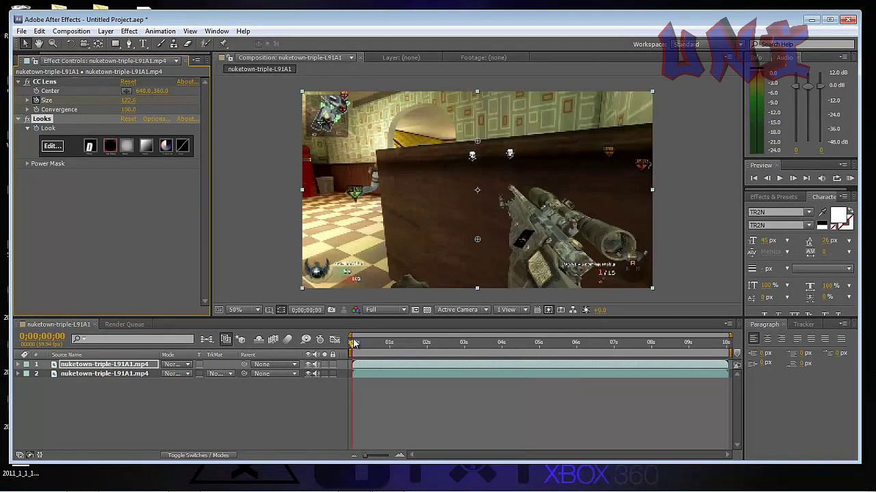
pyautogui.moveTo(354, 342); pyautogui.dragTo(480, 343)
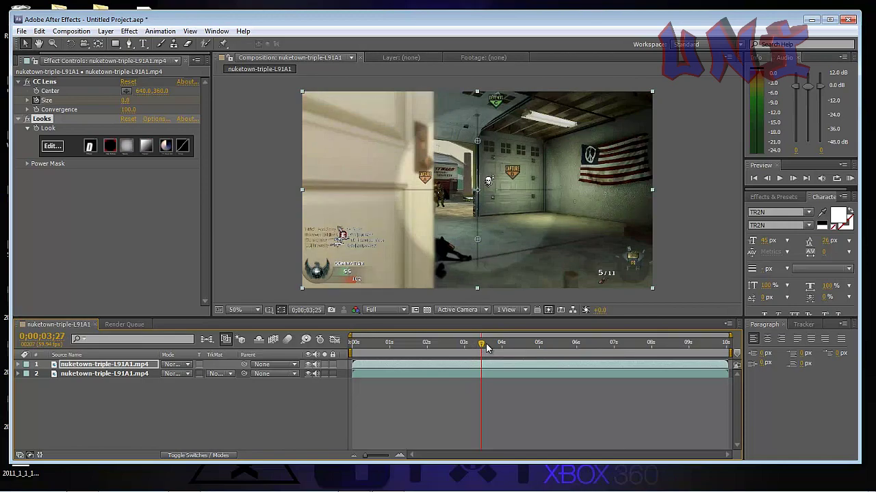
pyautogui.moveTo(486, 348); pyautogui.dragTo(565, 351)
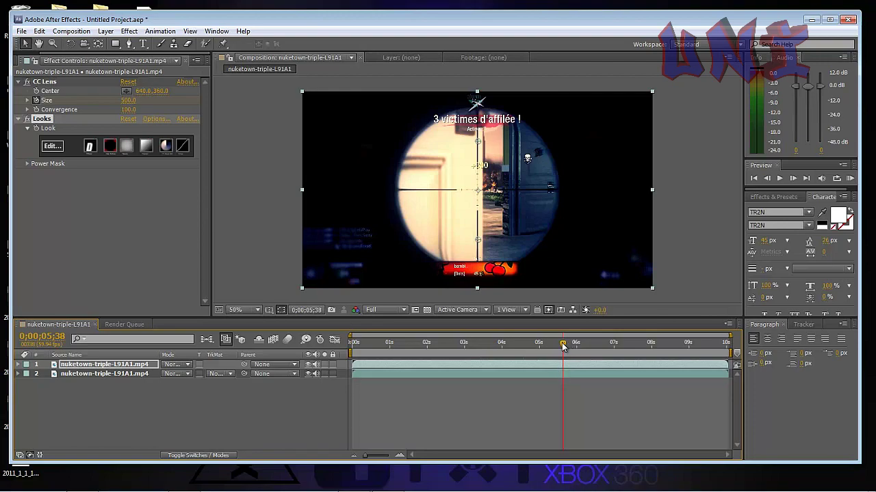
pyautogui.press('pageup')
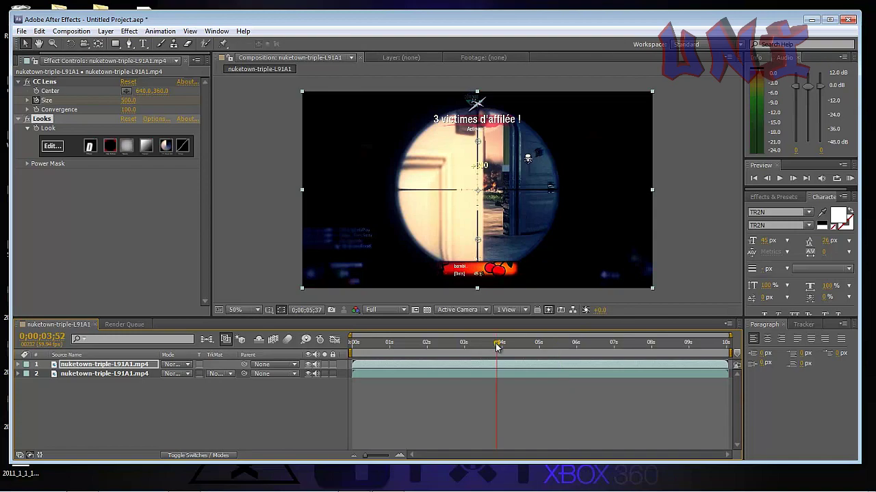
pyautogui.moveTo(496, 348); pyautogui.dragTo(503, 342)
pyautogui.click(850, 177)
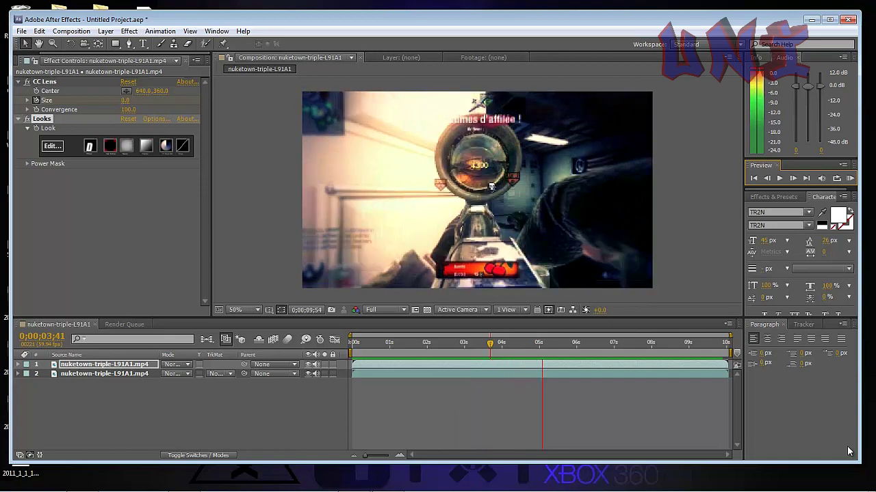
# Step: Shift the second CC Lens Size keyframe slightly later, then preview the slower bubble growth
pyautogui.press('space')
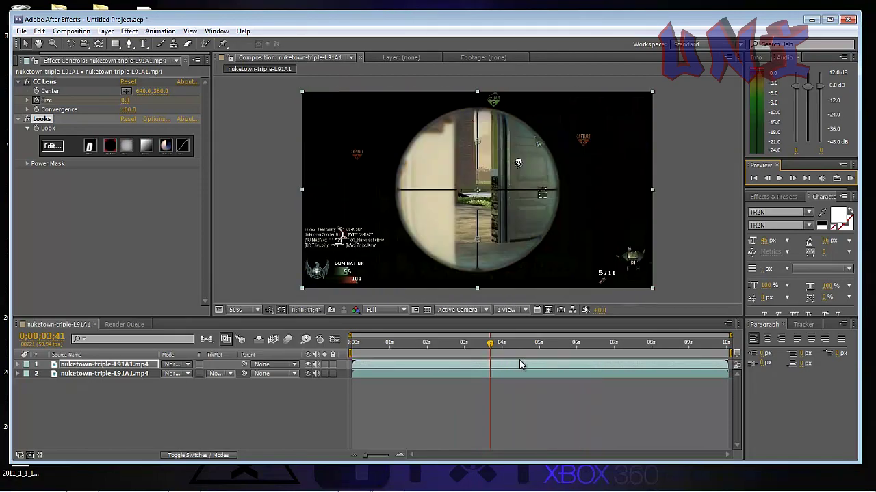
pyautogui.click(17, 364)
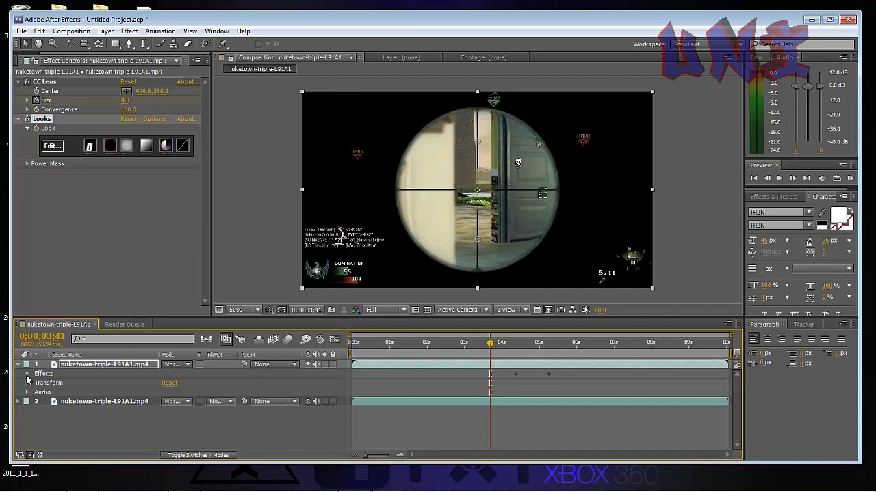
pyautogui.click(27, 374)
pyautogui.click(37, 383)
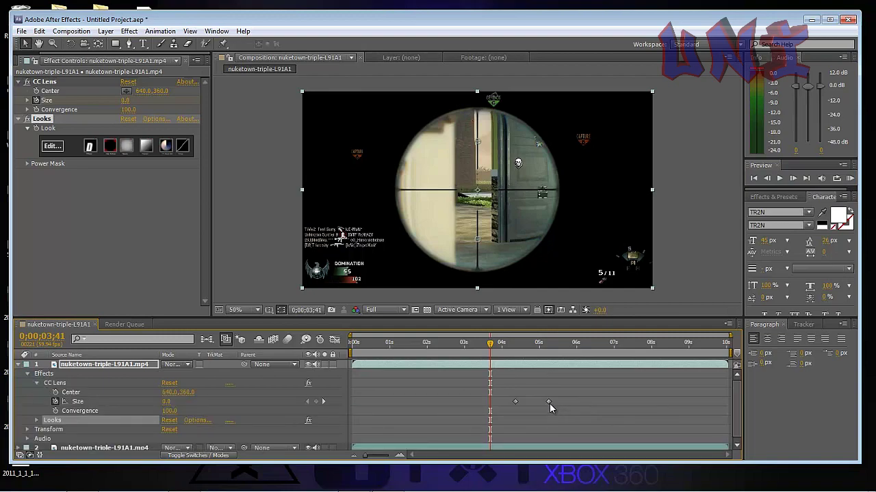
pyautogui.moveTo(549, 403); pyautogui.dragTo(562, 401)
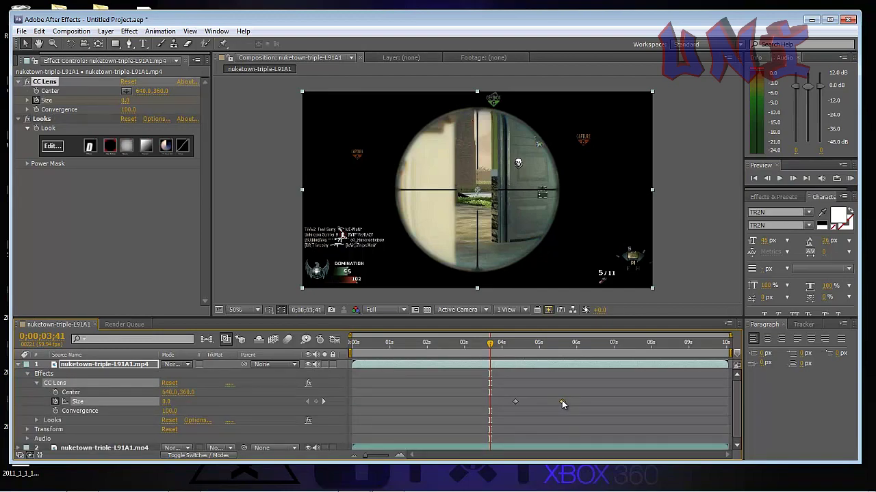
pyautogui.click(849, 178)
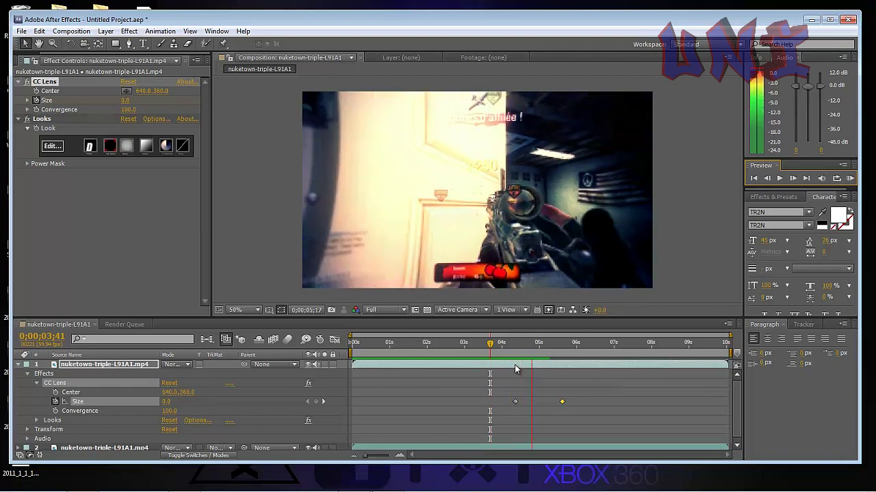
pyautogui.click(773, 396)
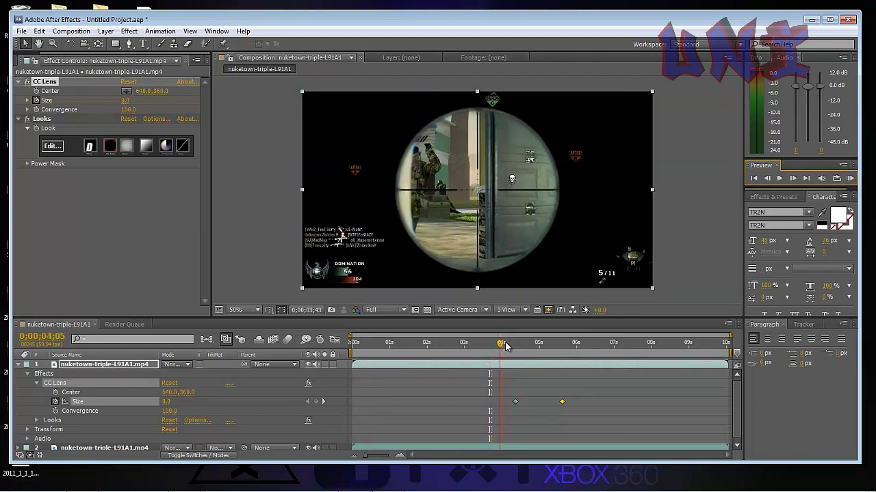
pyautogui.moveTo(513, 345); pyautogui.dragTo(550, 342)
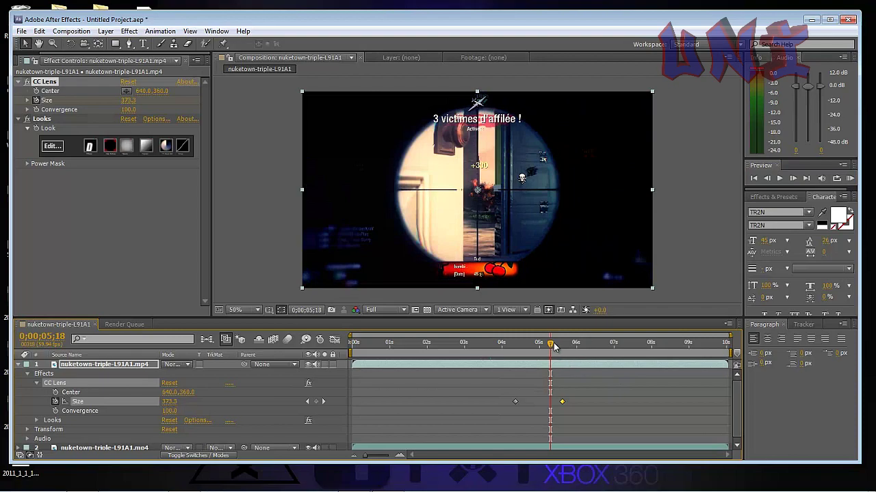
pyautogui.moveTo(564, 346); pyautogui.dragTo(540, 344)
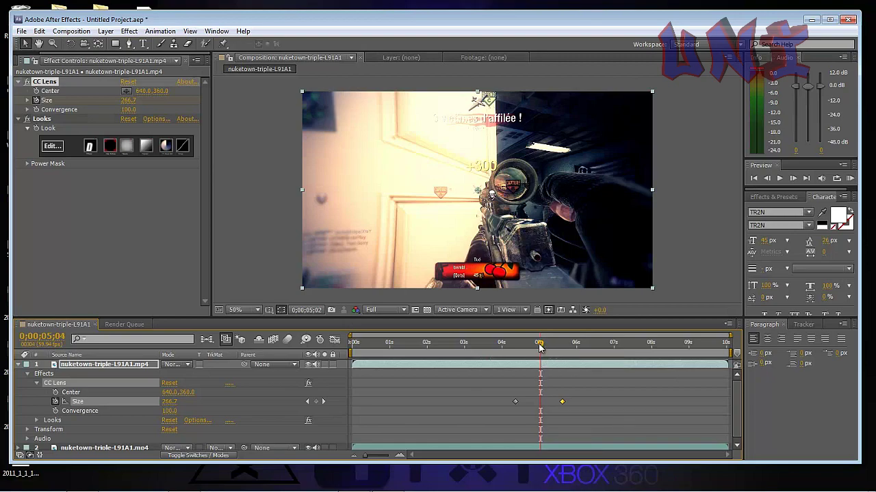
pyautogui.moveTo(539, 347)
pyautogui.mouseDown()
pyautogui.moveTo(604, 346)
pyautogui.moveTo(531, 356)
pyautogui.mouseUp()
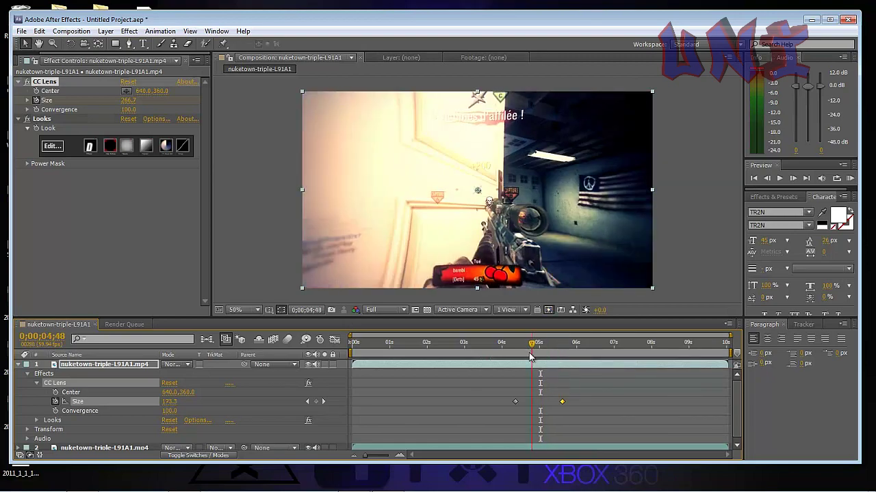